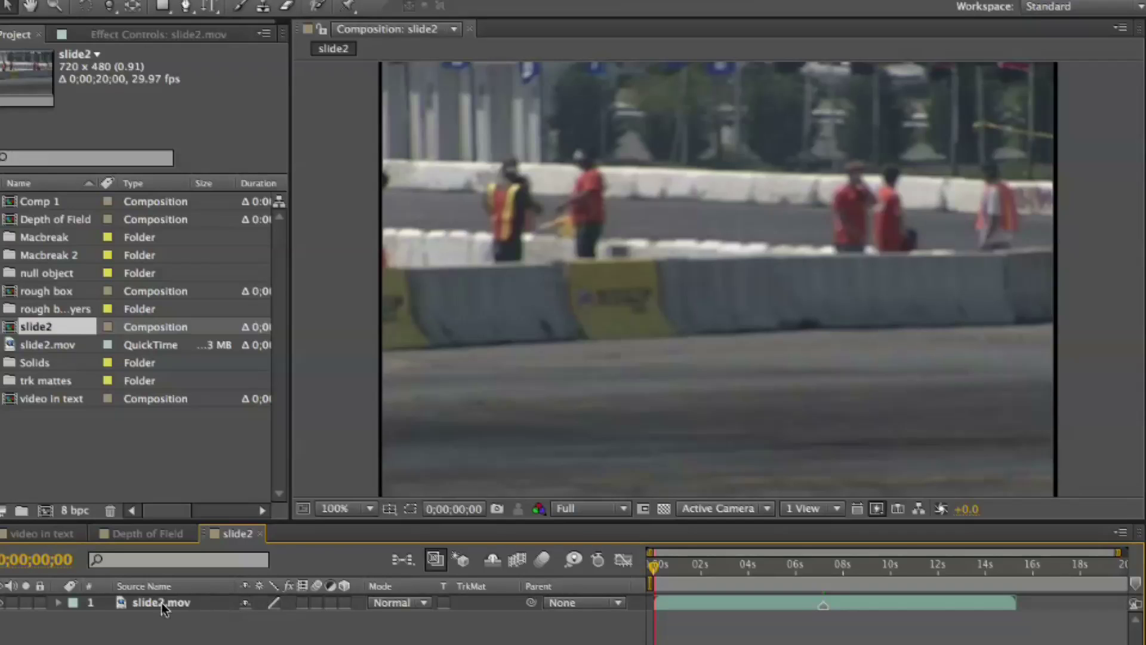
- Move the playhead to the barrier impact at 0;00;07;04 and enable time remapping on the slide2.mov layer
left_click(161, 604)
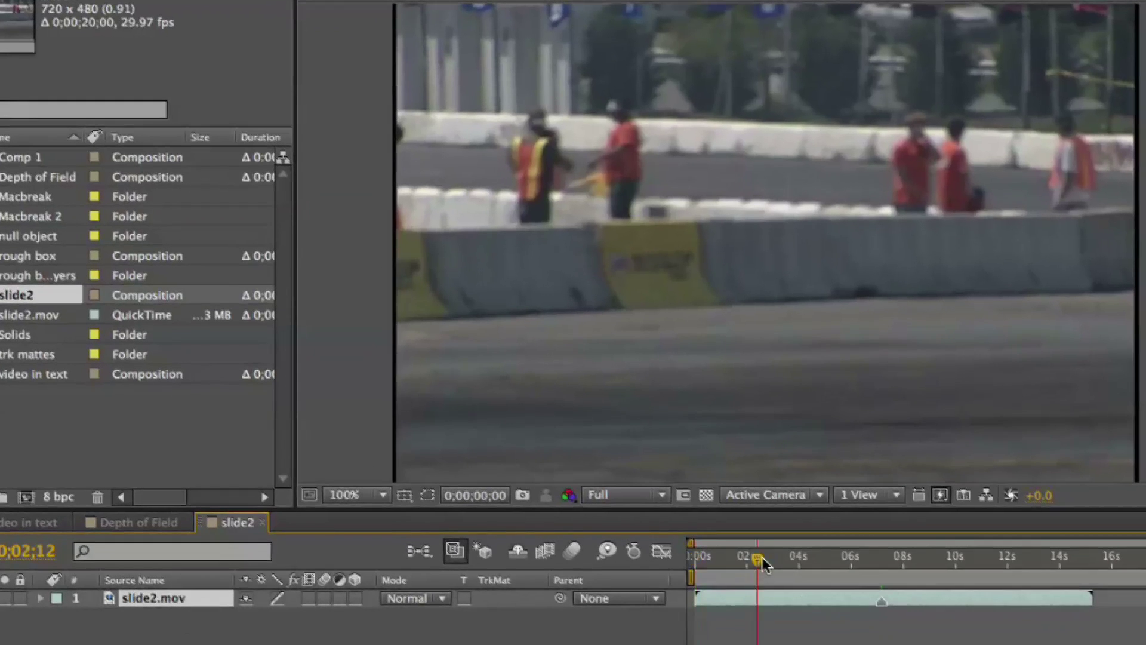
left_click(825, 557)
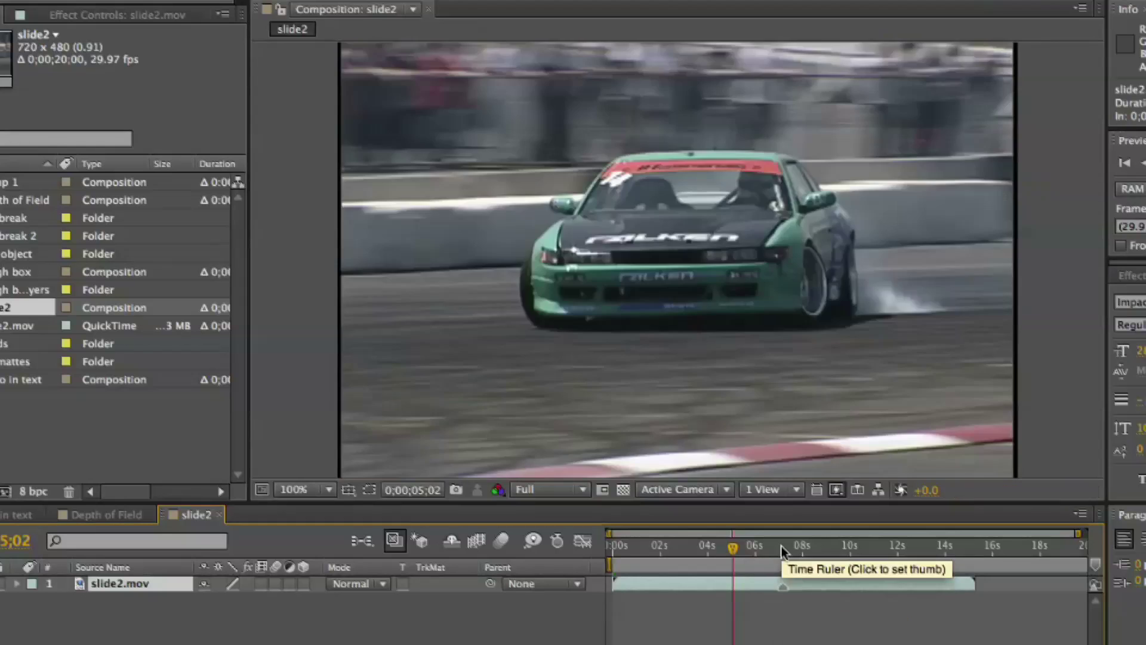
mouse_move(781, 546)
left_mouse_down()
mouse_move(783, 556)
mouse_move(818, 551)
mouse_move(783, 560)
left_mouse_up()
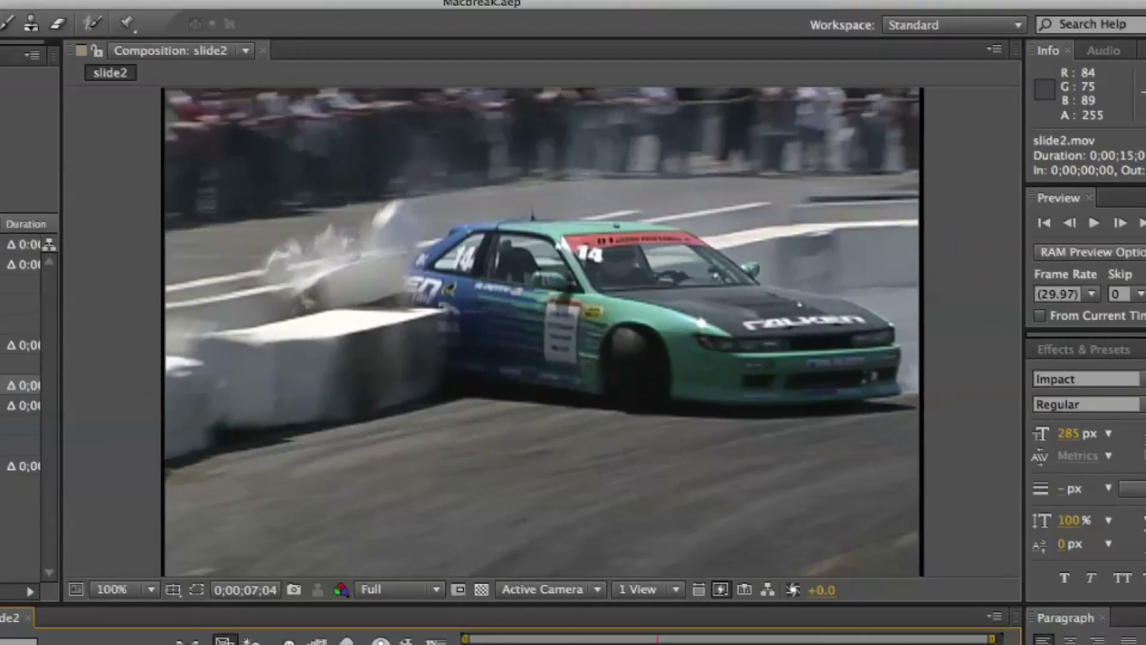
left_click(22, 11)
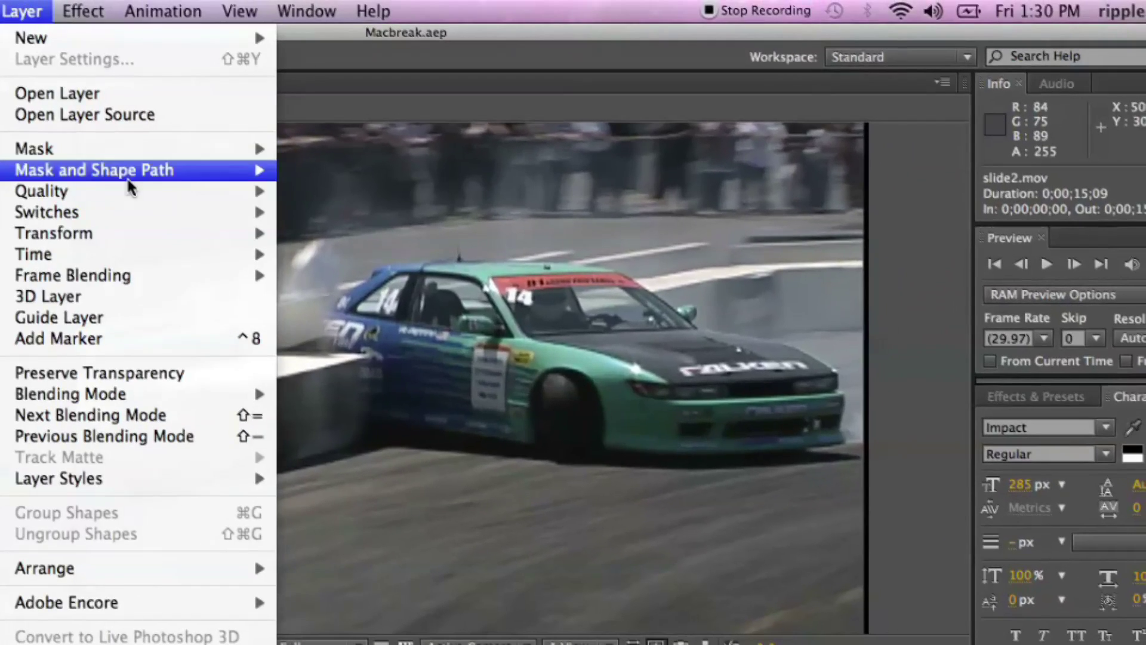
mouse_move(139, 254)
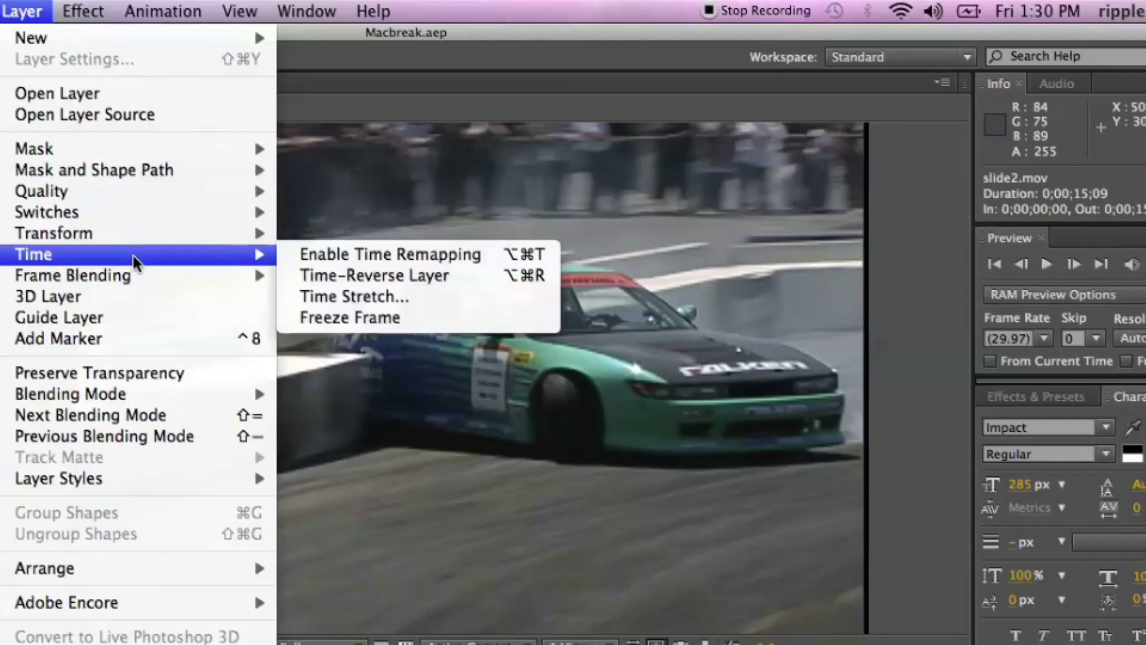
left_click(390, 256)
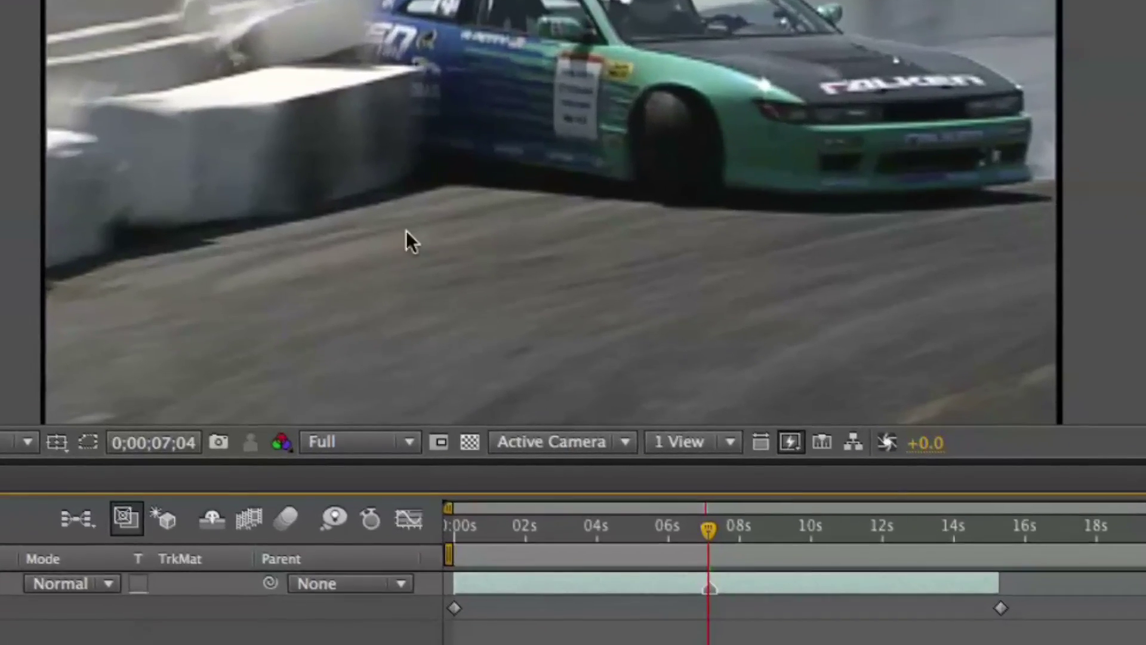
left_click(439, 440)
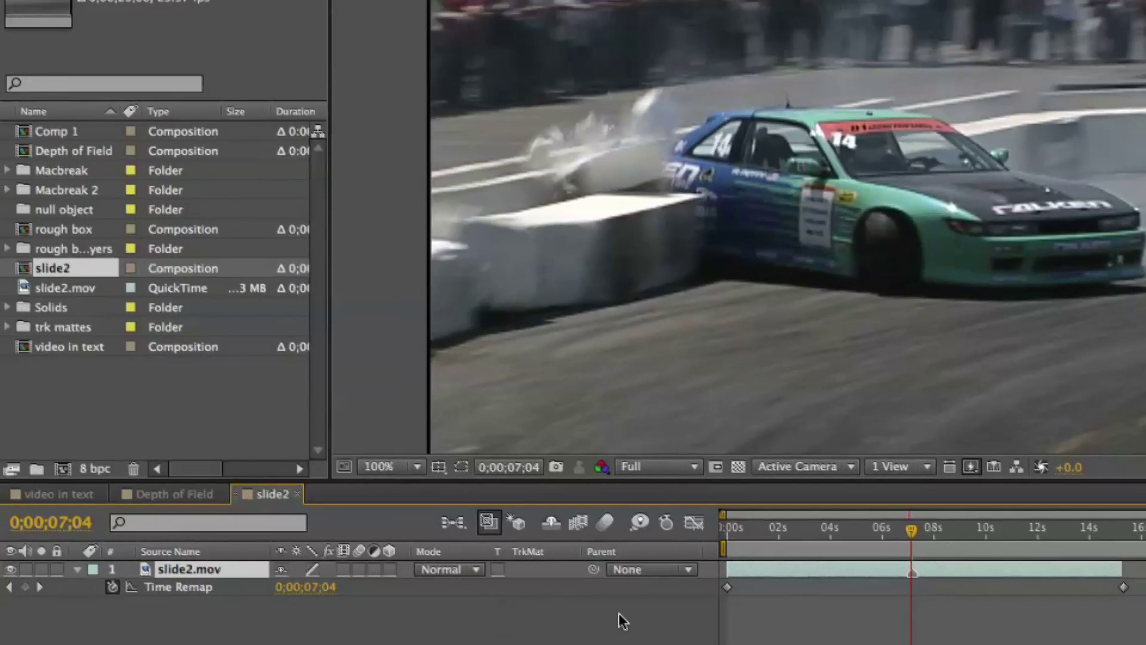
- Add a Time Remap keyframe at the barrier impact, settling on 0;00;07;05 instead of 0;00;07;04
left_click(24, 588)
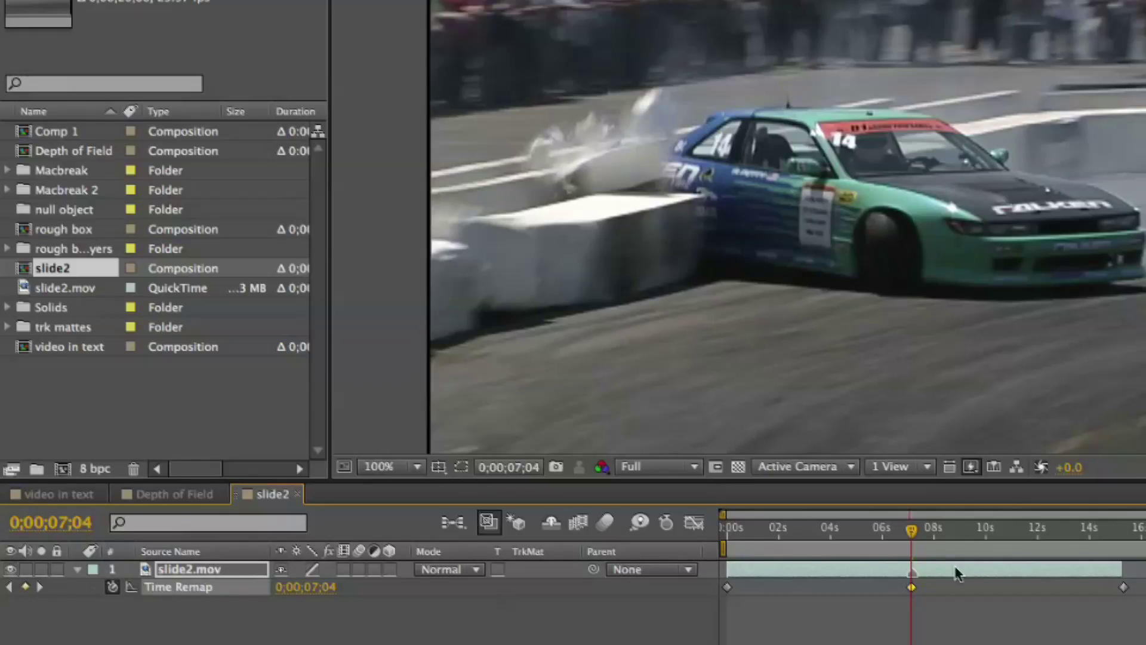
left_click(908, 546)
left_click_drag(900, 535, 911, 535)
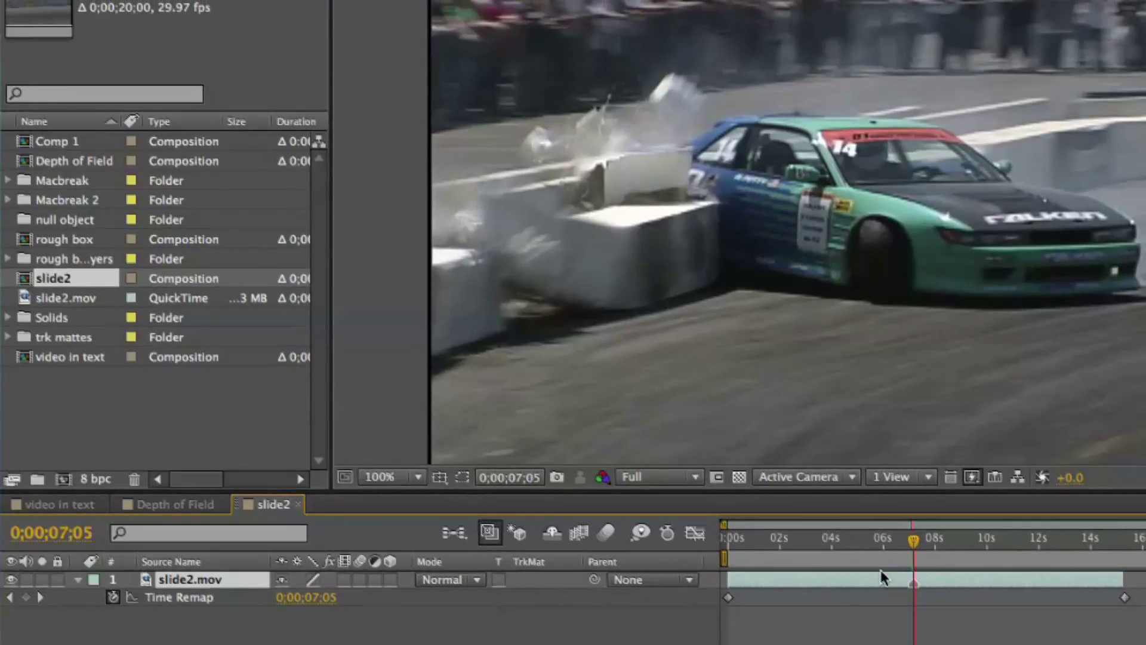
left_click(27, 597)
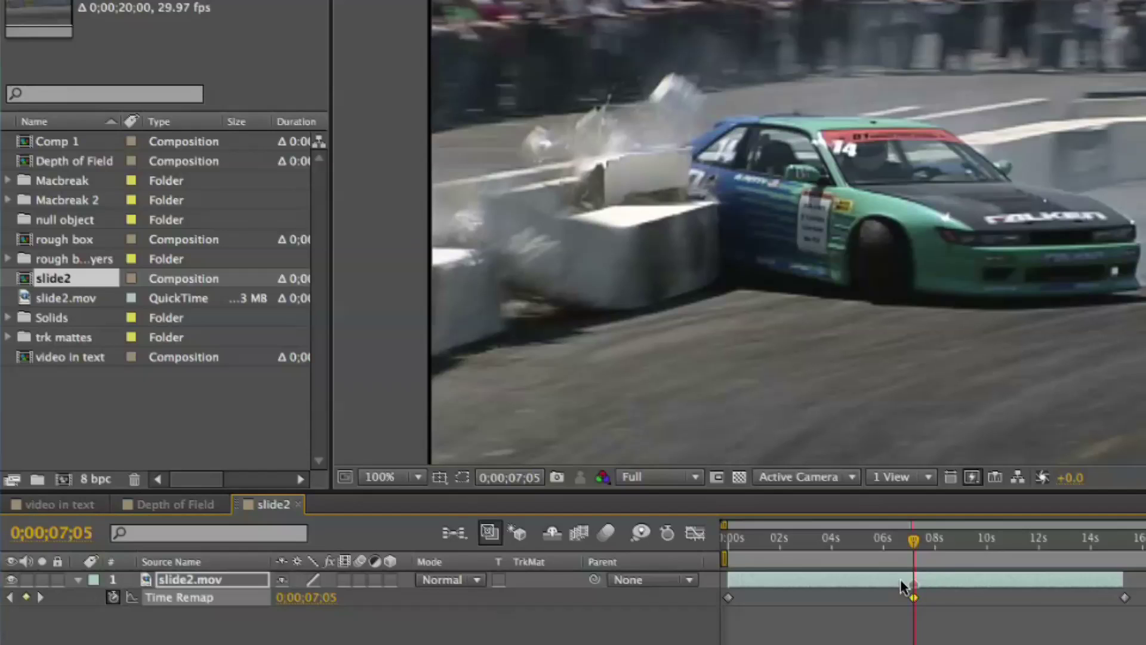
- Move the impact's Time Remap keyframe back to 0;00;02;01 and run a RAM preview of the speed change
left_click(913, 597)
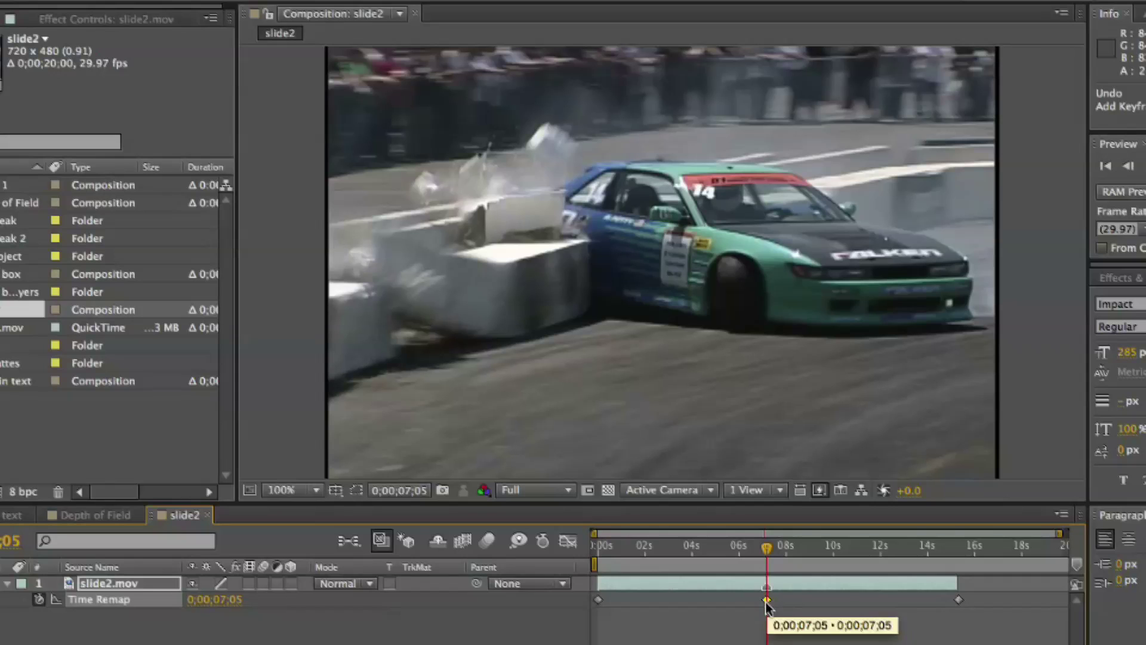
left_click_drag(768, 604, 646, 604)
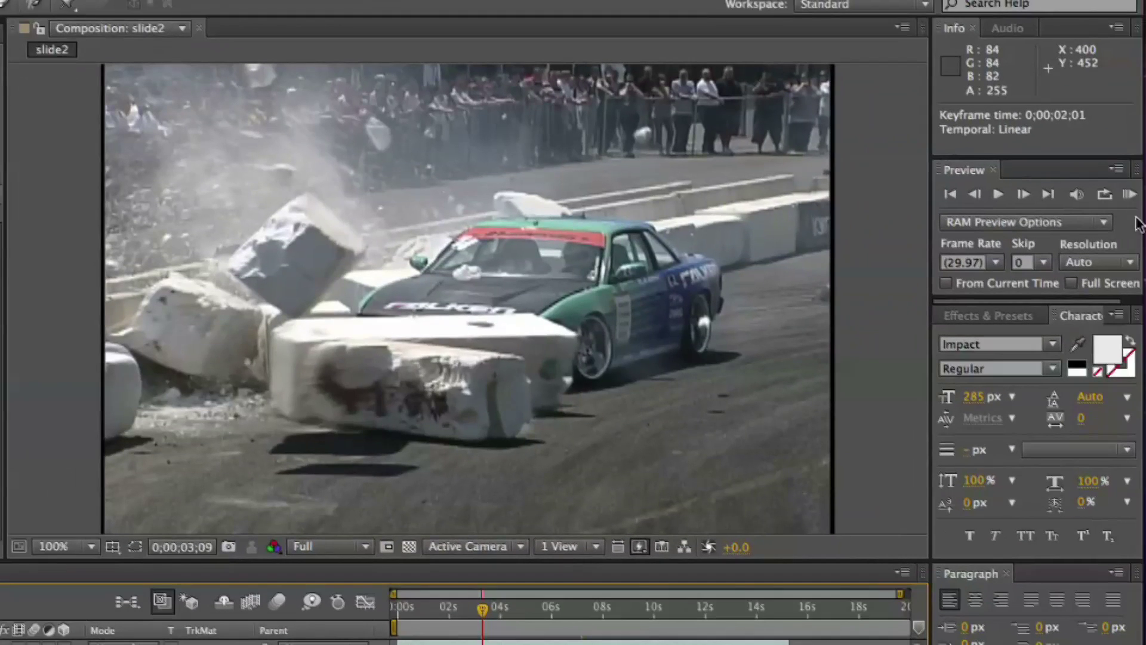
left_click(1129, 194)
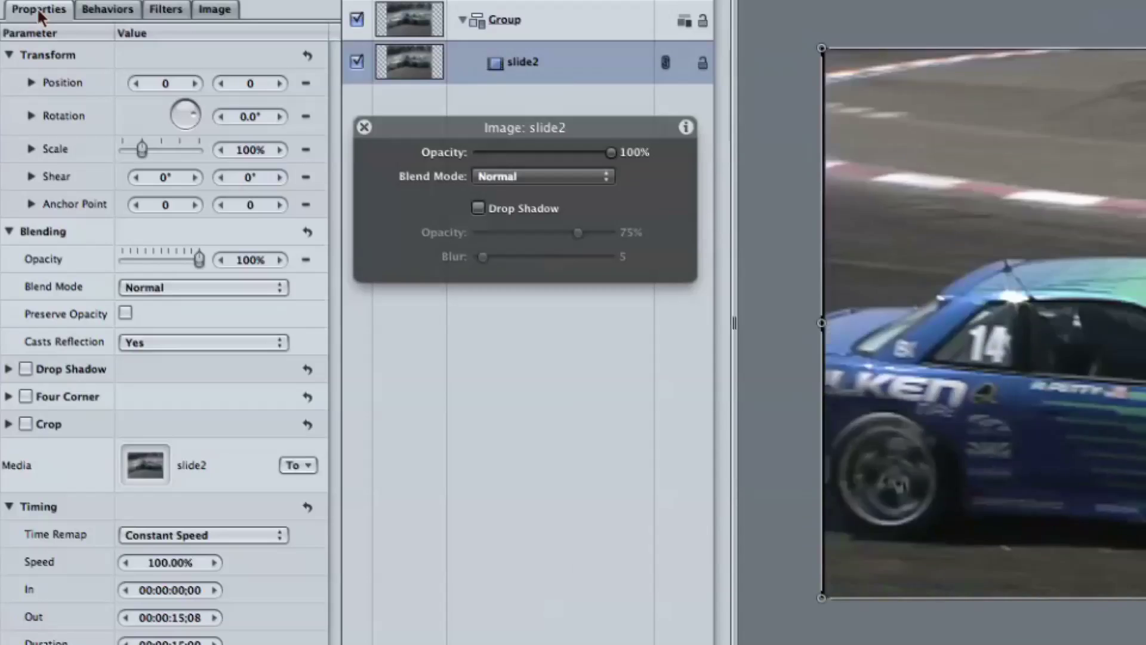
- Switch to Motion and set the slide2 clip's Time Remap to Variable Speed in its timing properties
left_click(9, 507)
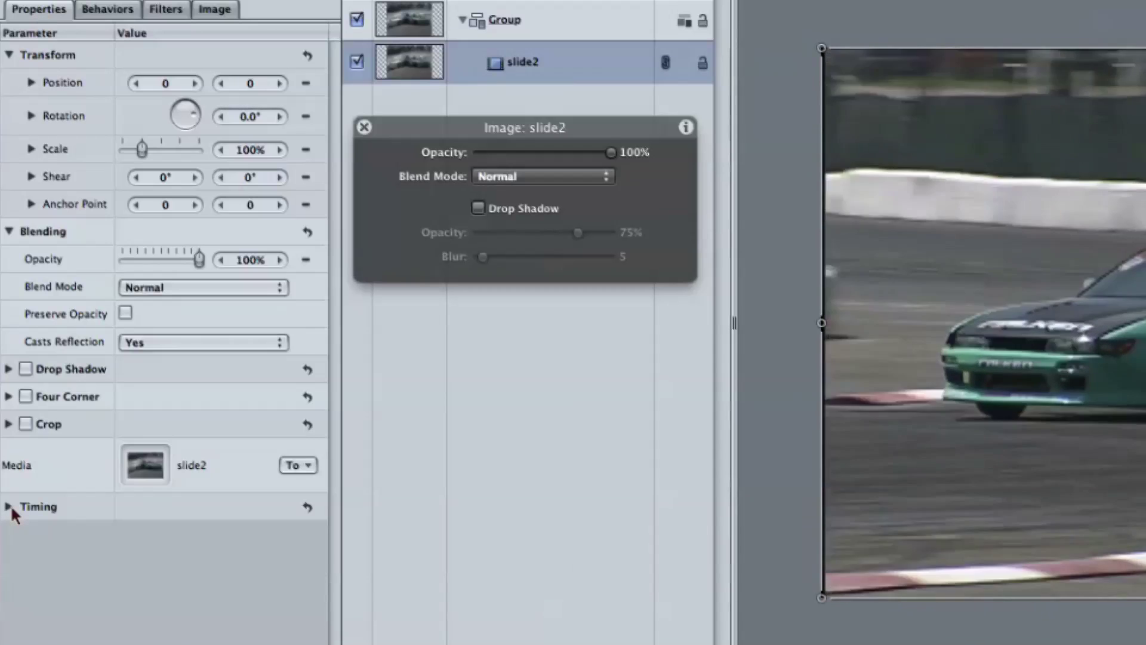
left_click(10, 507)
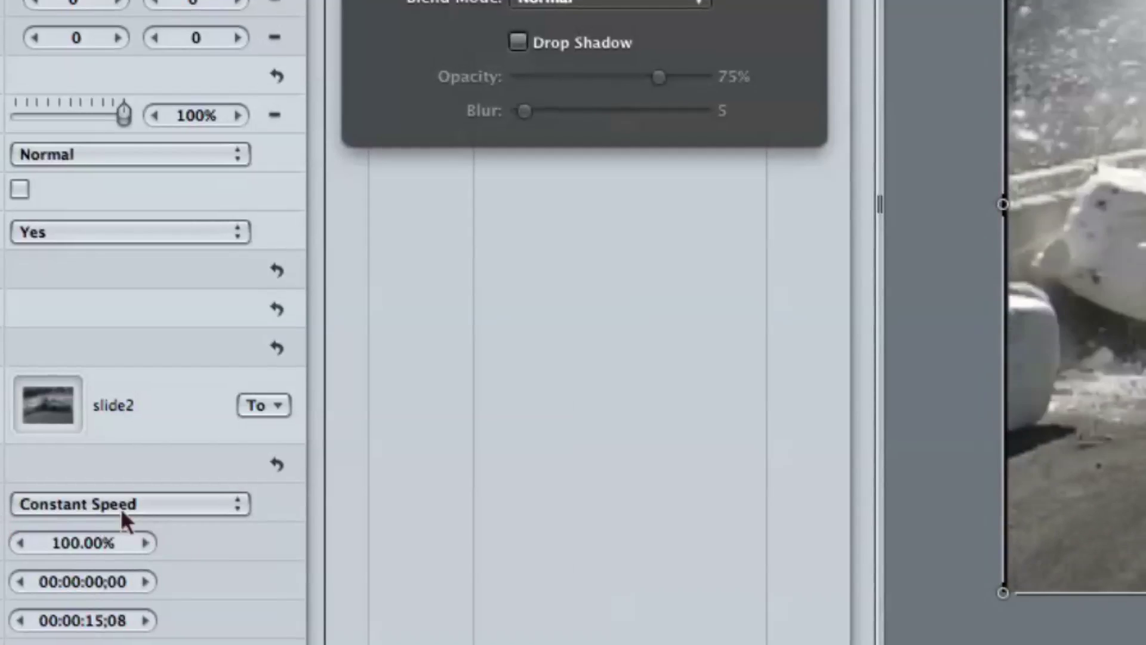
left_click(137, 504)
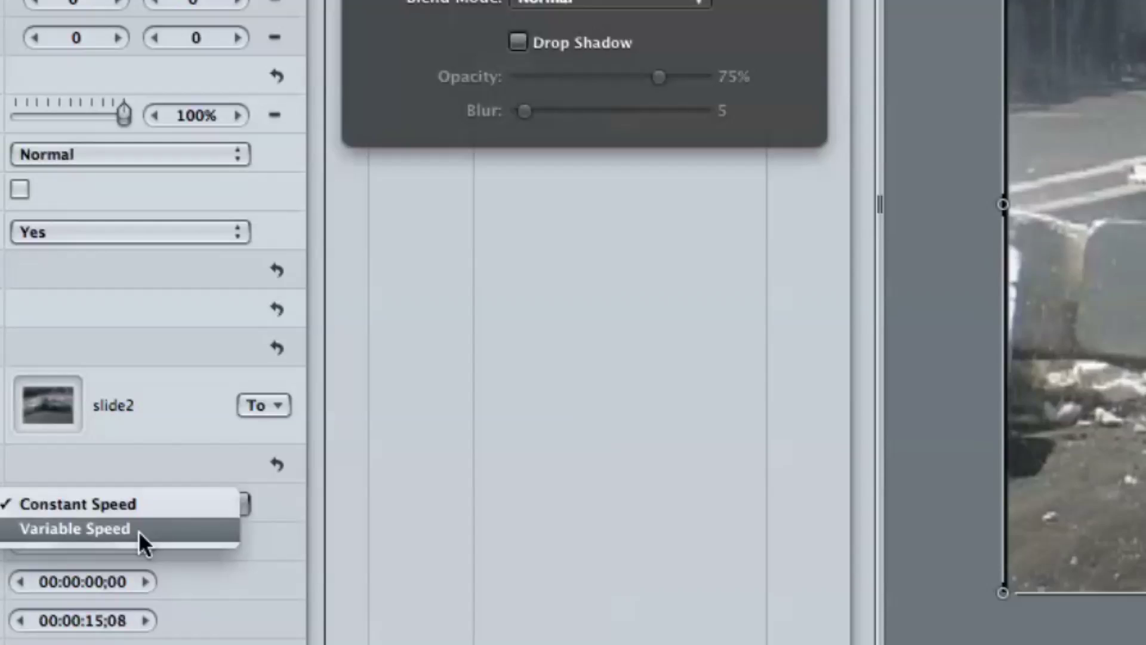
left_click(138, 530)
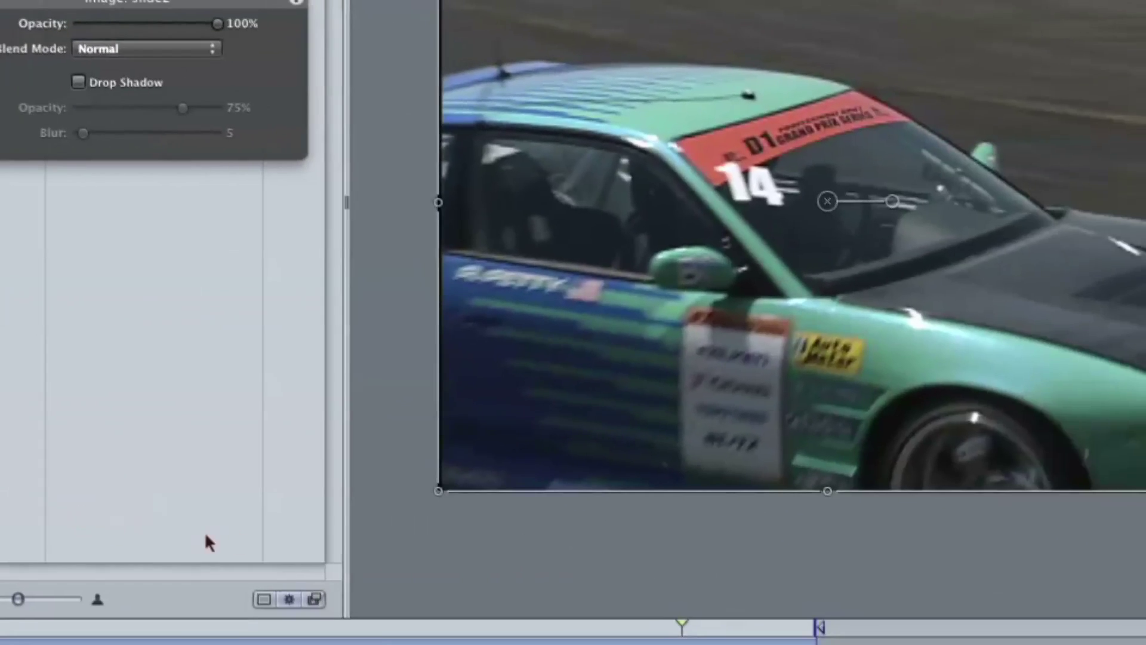
- Show the timeline and add a Retime Value keyframe for slide2 at the barrier impact, 00:00:07;02
key("F6")
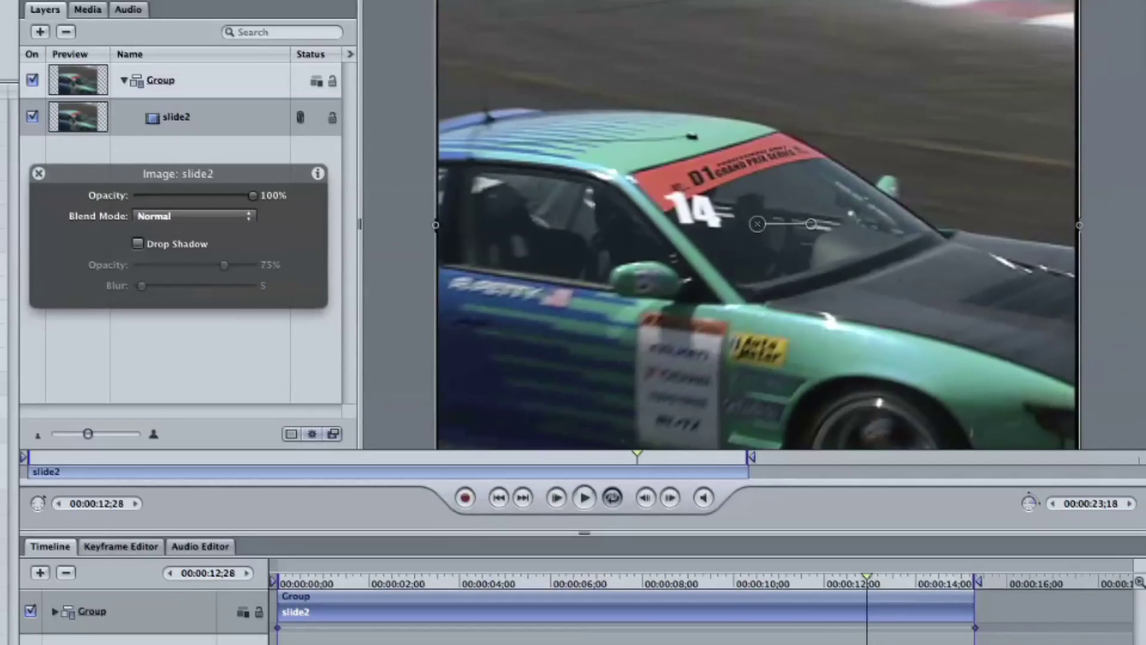
left_click_drag(662, 584, 599, 572)
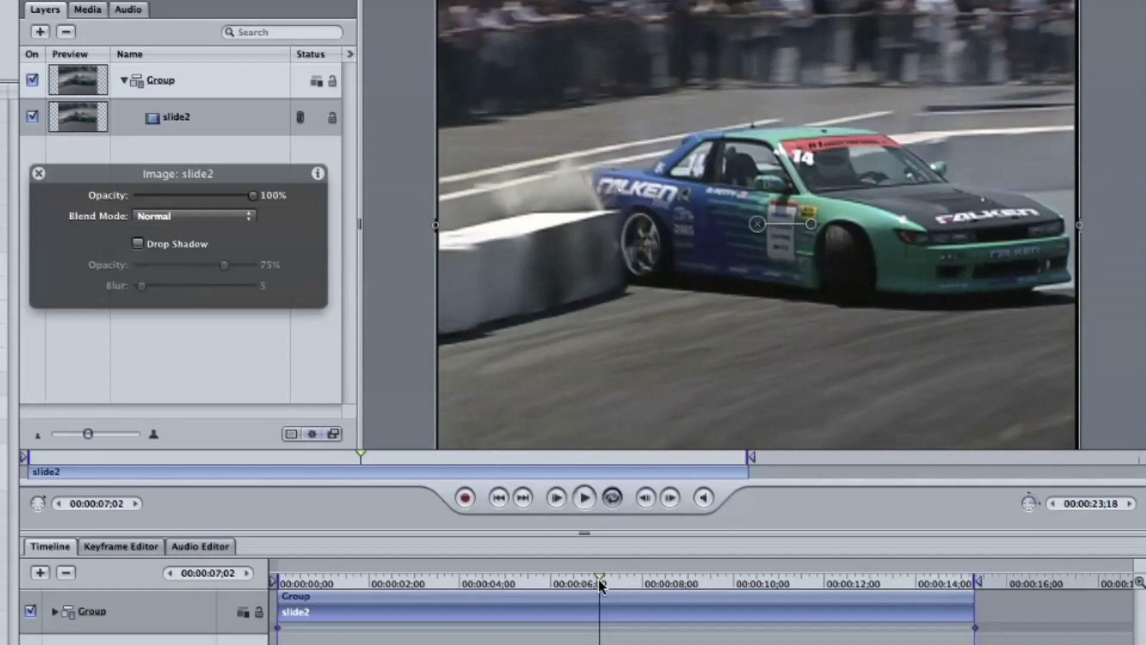
left_click(1, 552)
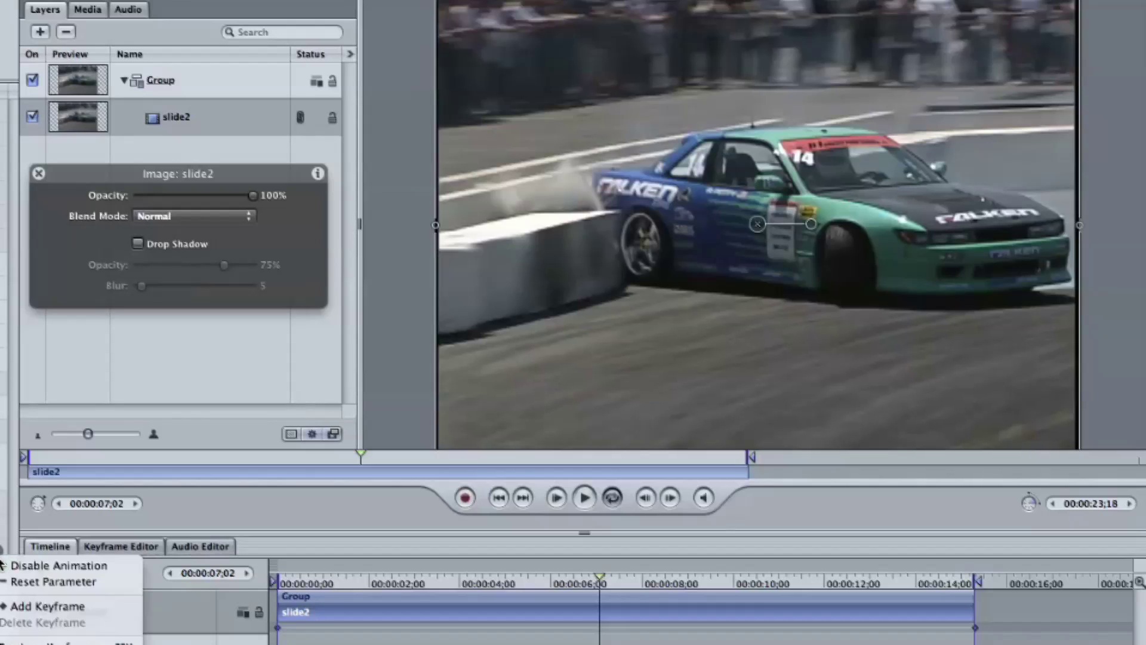
left_click(29, 608)
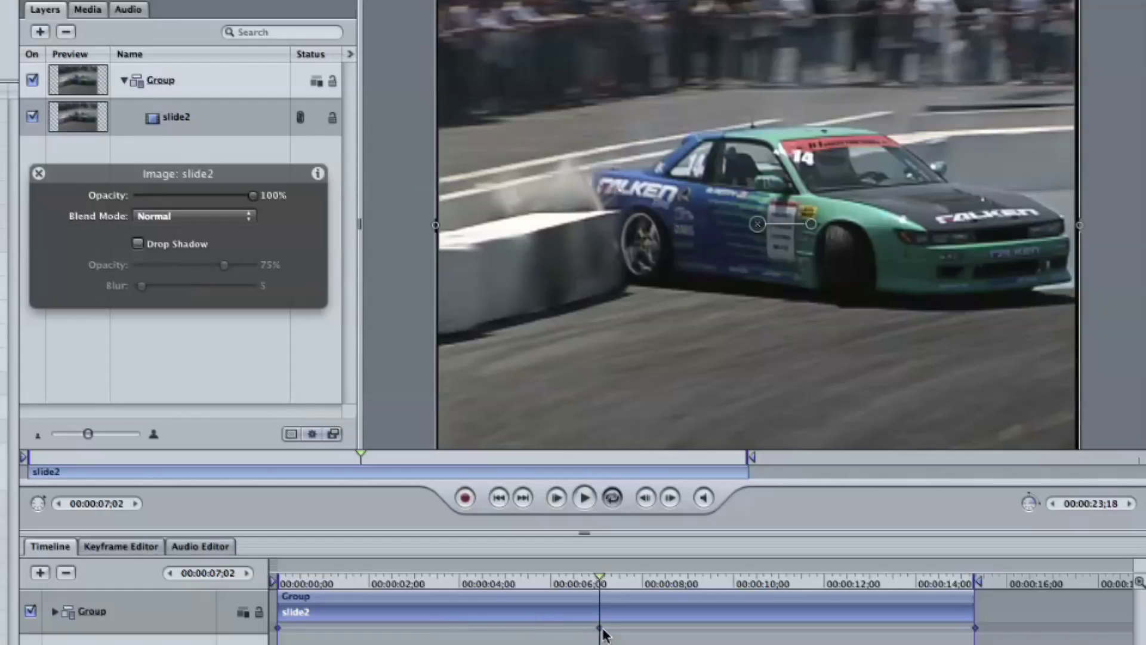
- Move the impact keyframe to about 2.6 seconds and play the result with the play range ending at about 5 seconds
left_click_drag(600, 628, 398, 629)
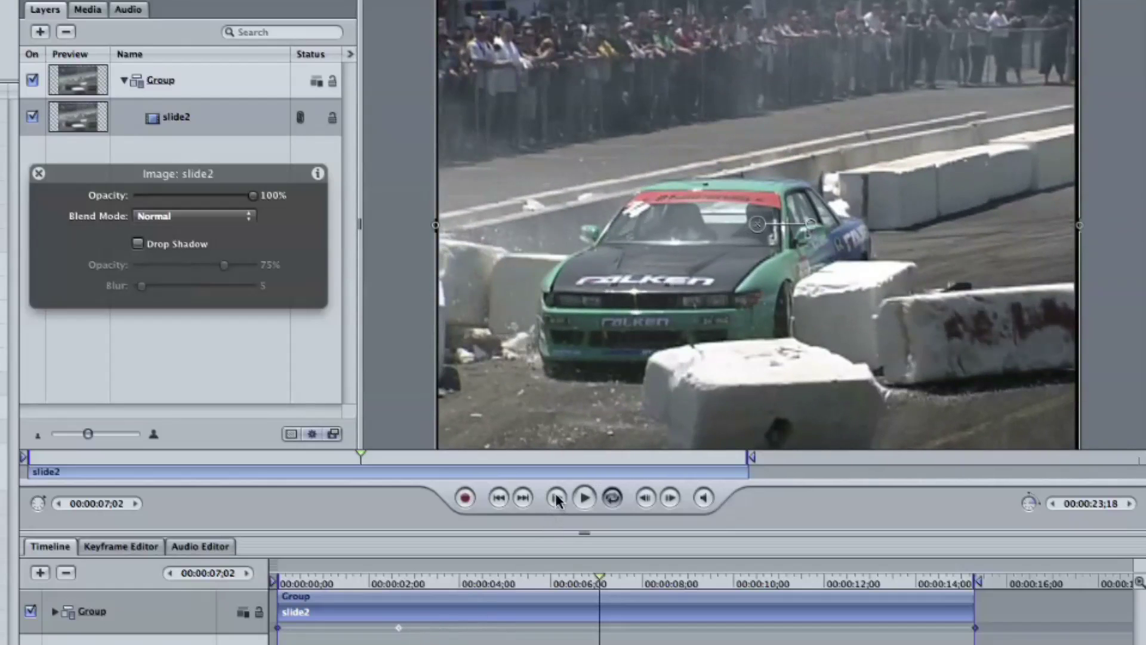
left_click(557, 499)
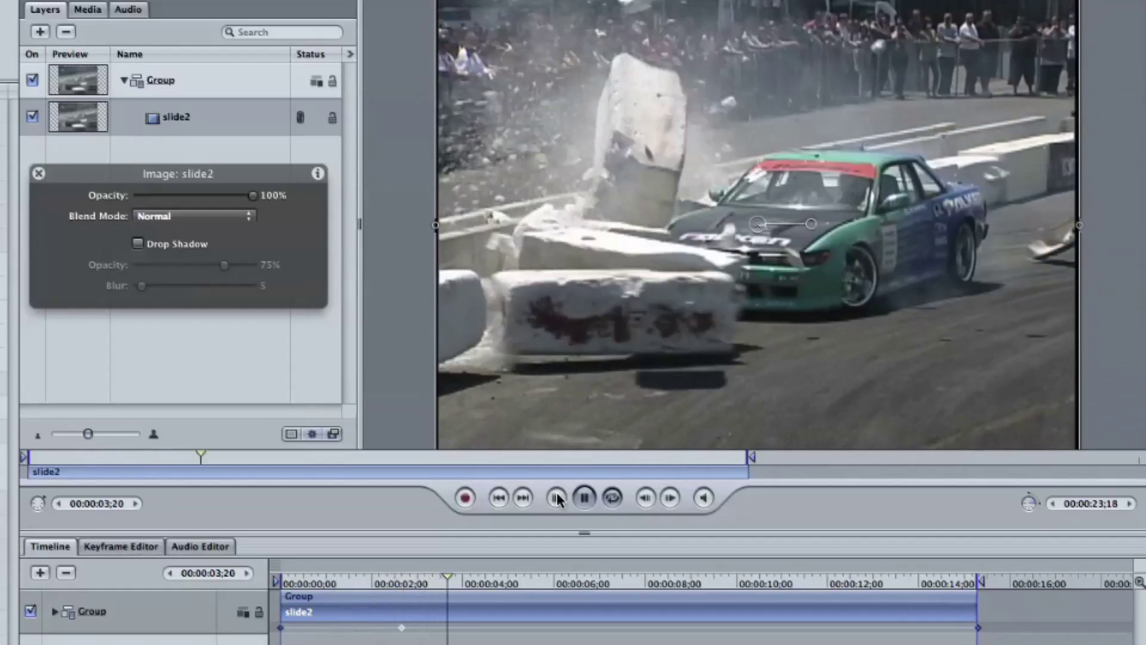
key("alt+super+o")
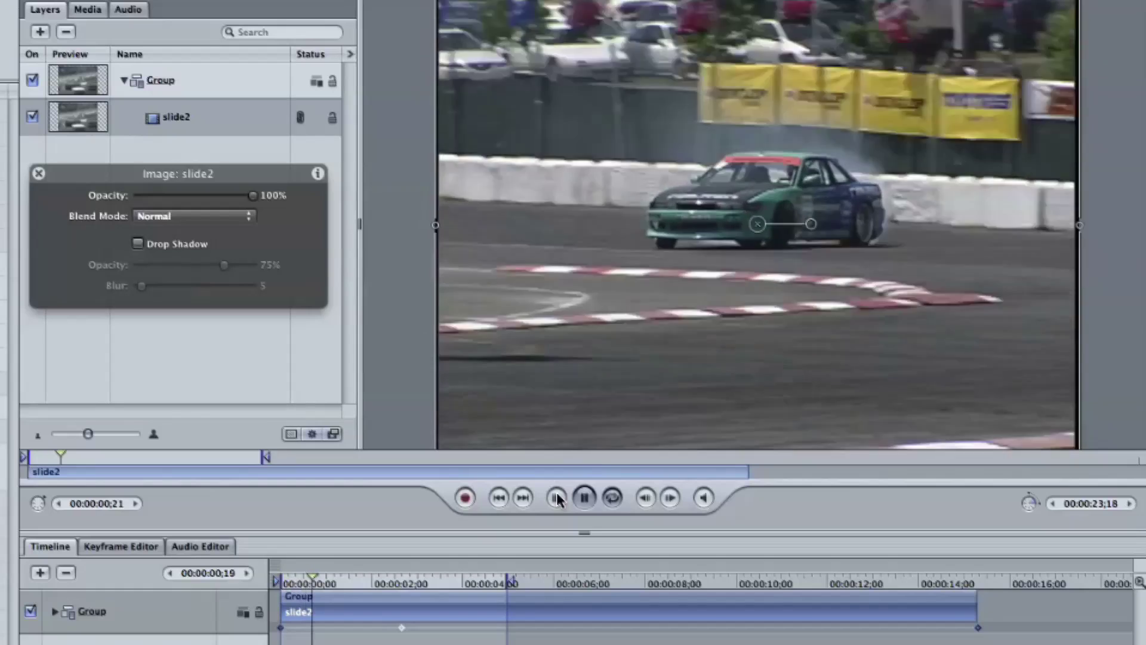
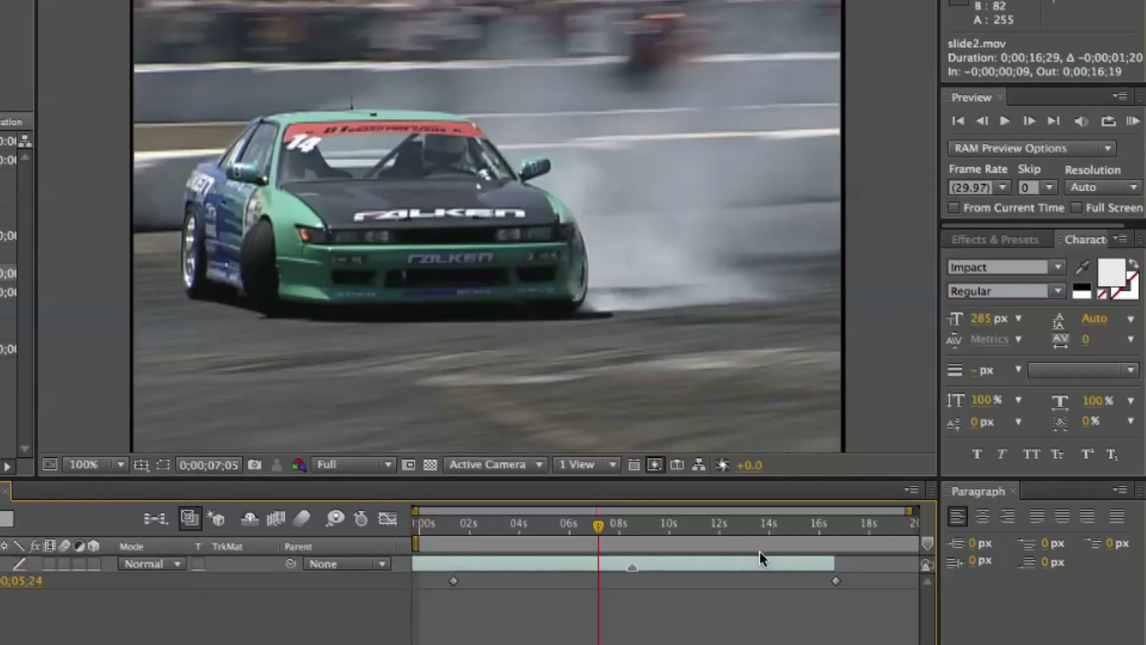
- Switch to After Effects, extend the end of the slide2.mov layer to 0;00;19;13, and scrub the extended part
left_click_drag(833, 558, 903, 559)
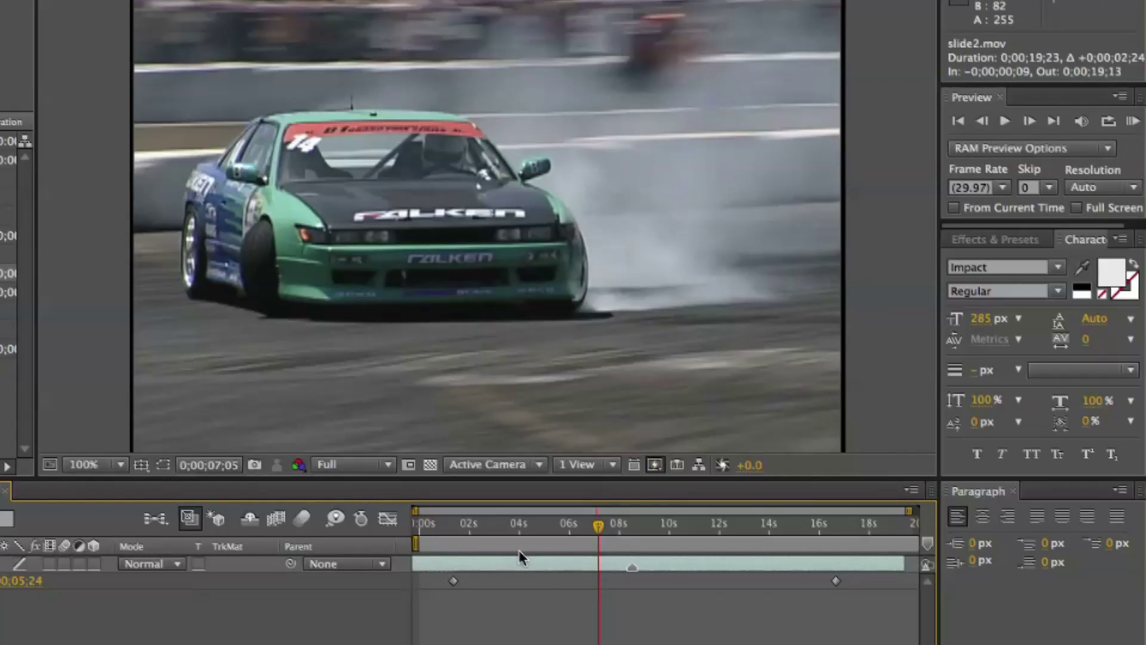
left_click_drag(445, 530, 452, 529)
left_click(867, 529)
key("space")
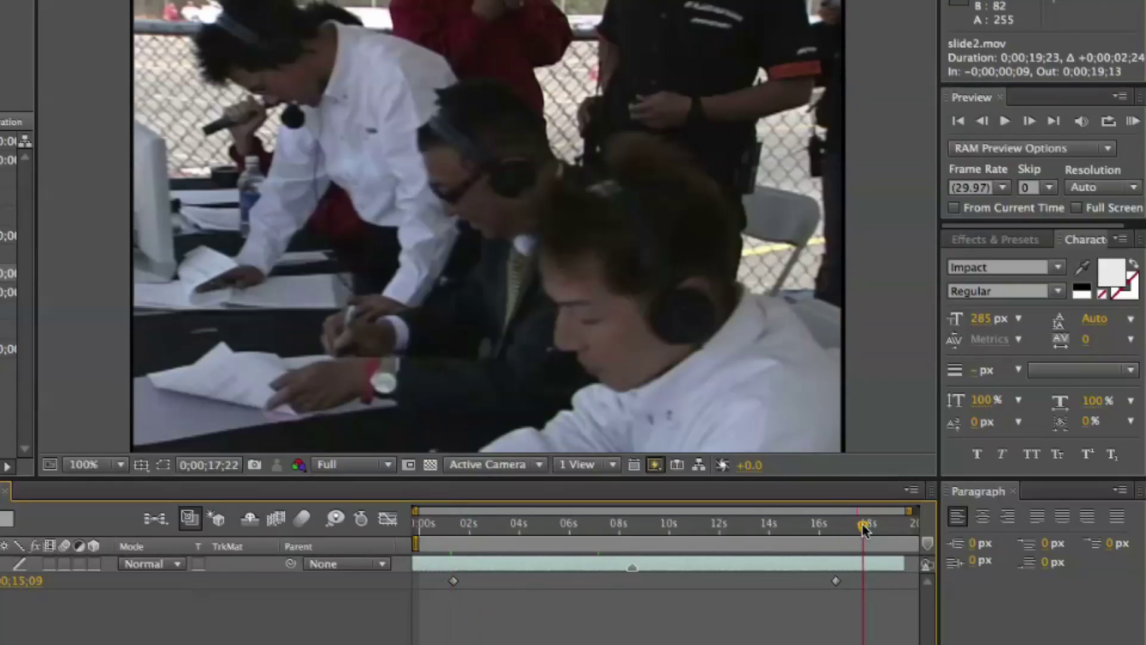
- Keyframe Time Remap at 0;00;09;13, remove the final keyframe, and scrub past the new keyframe to check the freeze
left_click_drag(465, 532, 436, 538)
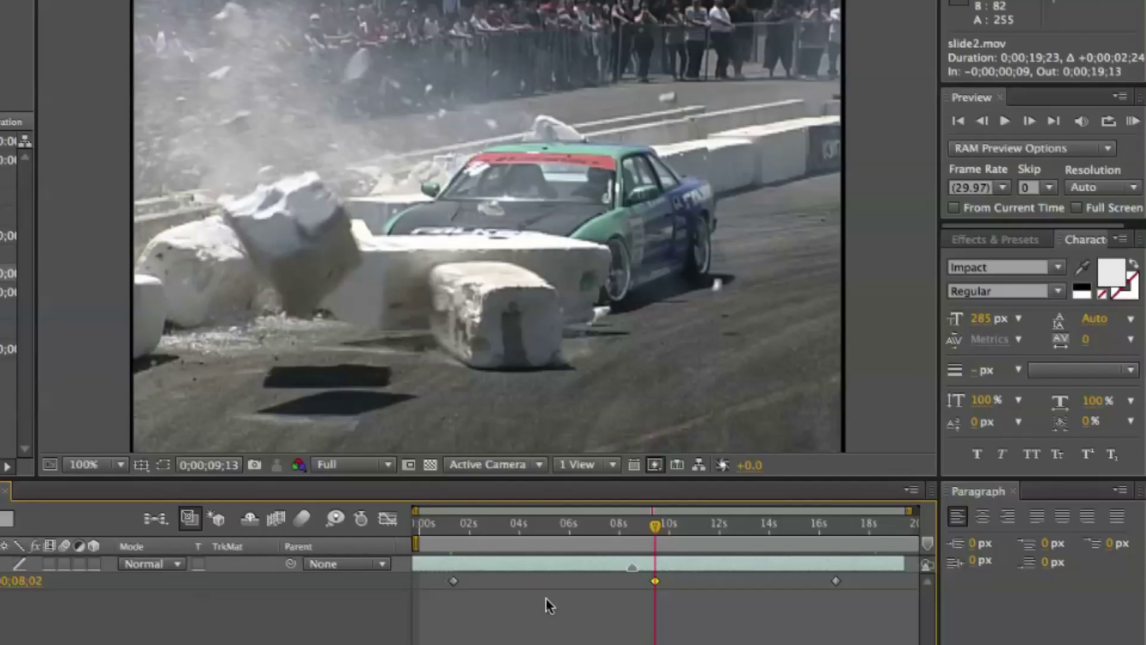
left_click_drag(836, 582, 668, 579)
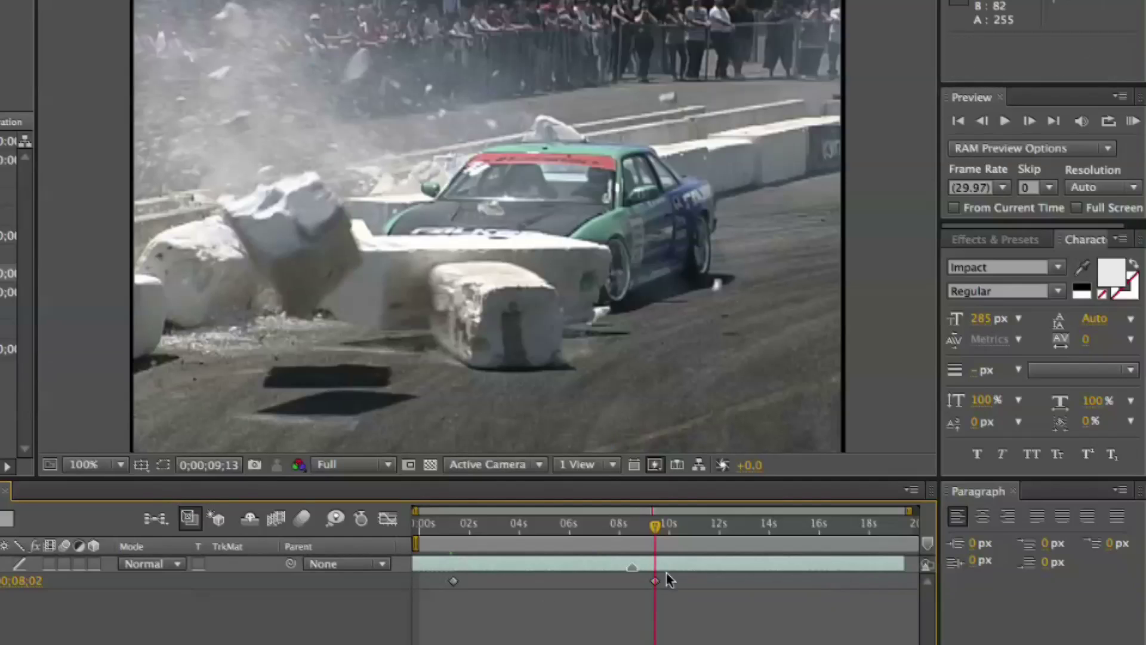
left_click_drag(618, 531, 813, 525)
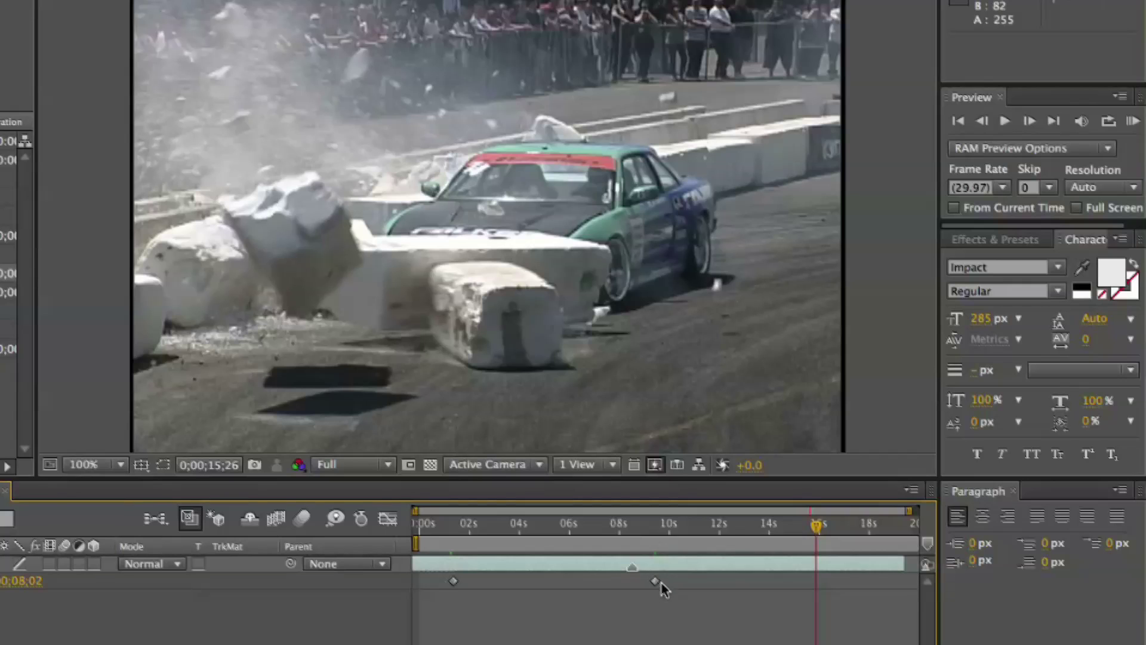
- Slide the freeze keyframe to 0;00;12;07, scrub the slowed footage, and pull the keyframe back to about 10 seconds
left_click_drag(657, 589, 723, 585)
left_click_drag(667, 526, 638, 529)
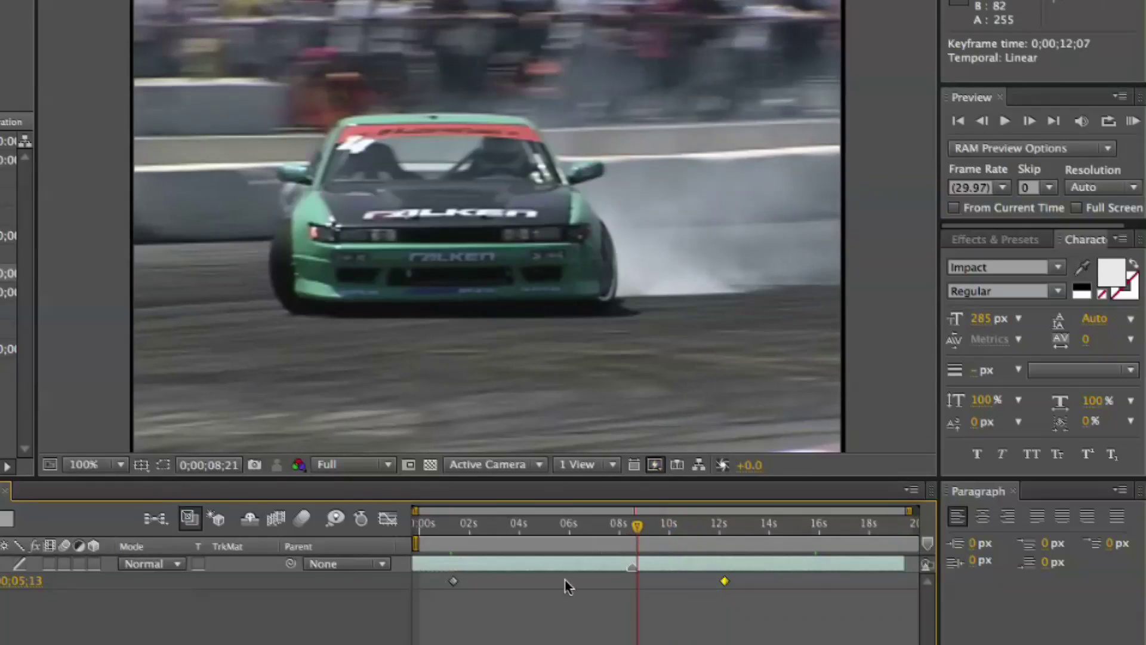
left_click_drag(727, 588, 670, 583)
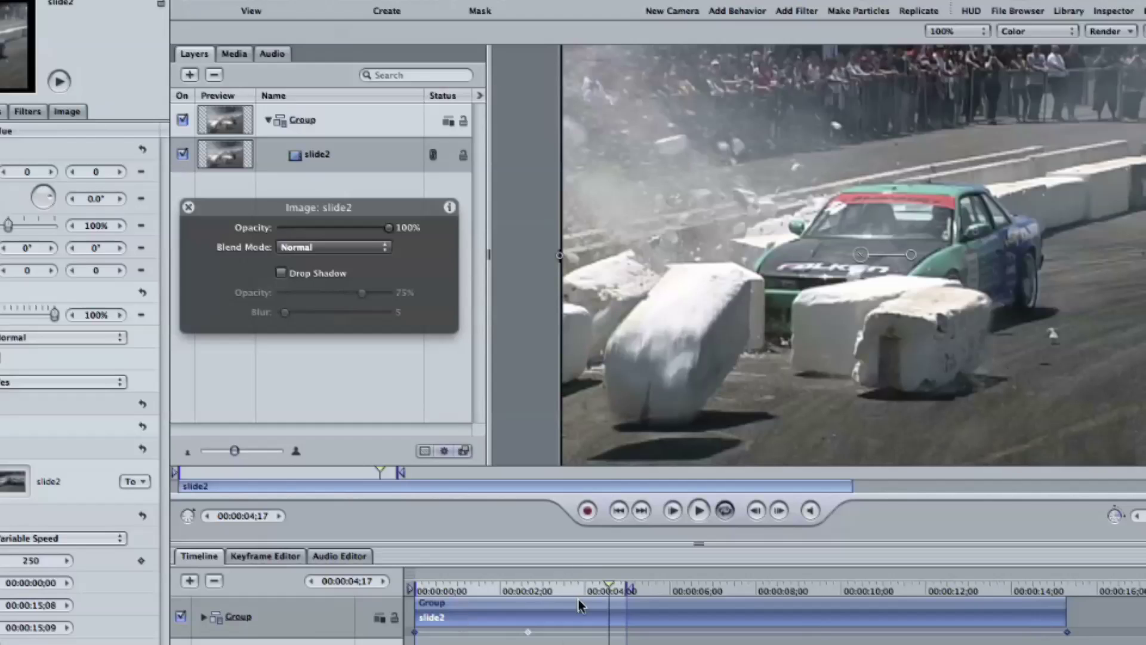
- Switch to Motion, extend the end of the slide2 clip to about 18 seconds, and scrub near its original end
left_click(335, 154)
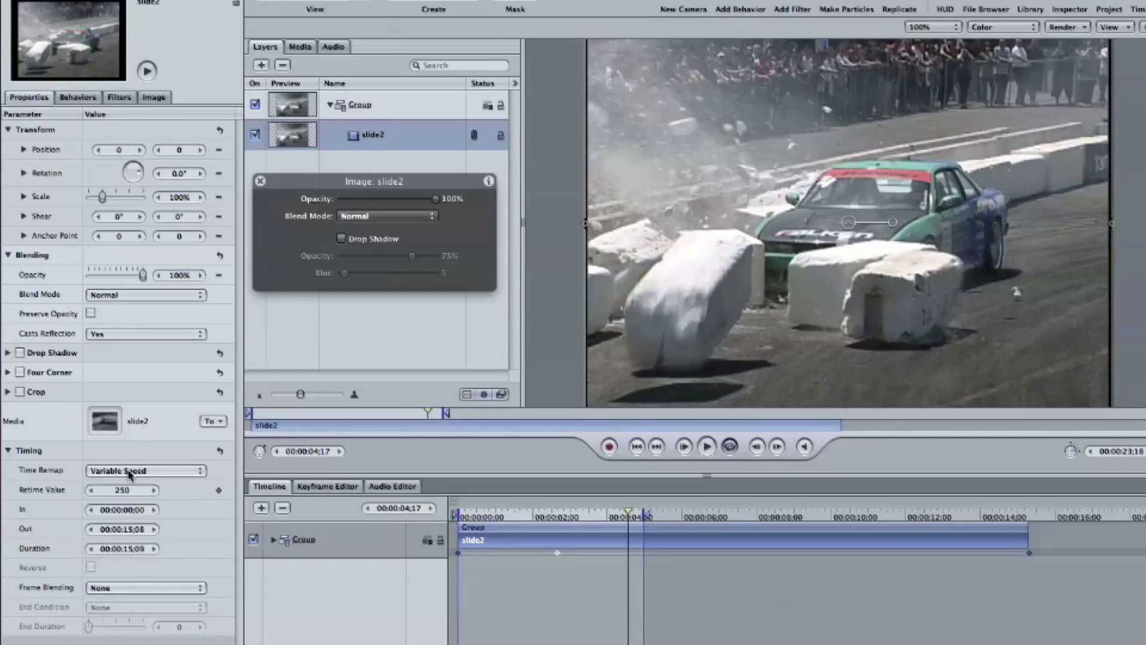
left_click_drag(1025, 541, 1137, 541)
mouse_move(1029, 517)
left_mouse_down()
mouse_move(1017, 517)
mouse_move(1097, 518)
mouse_move(1008, 520)
left_mouse_up()
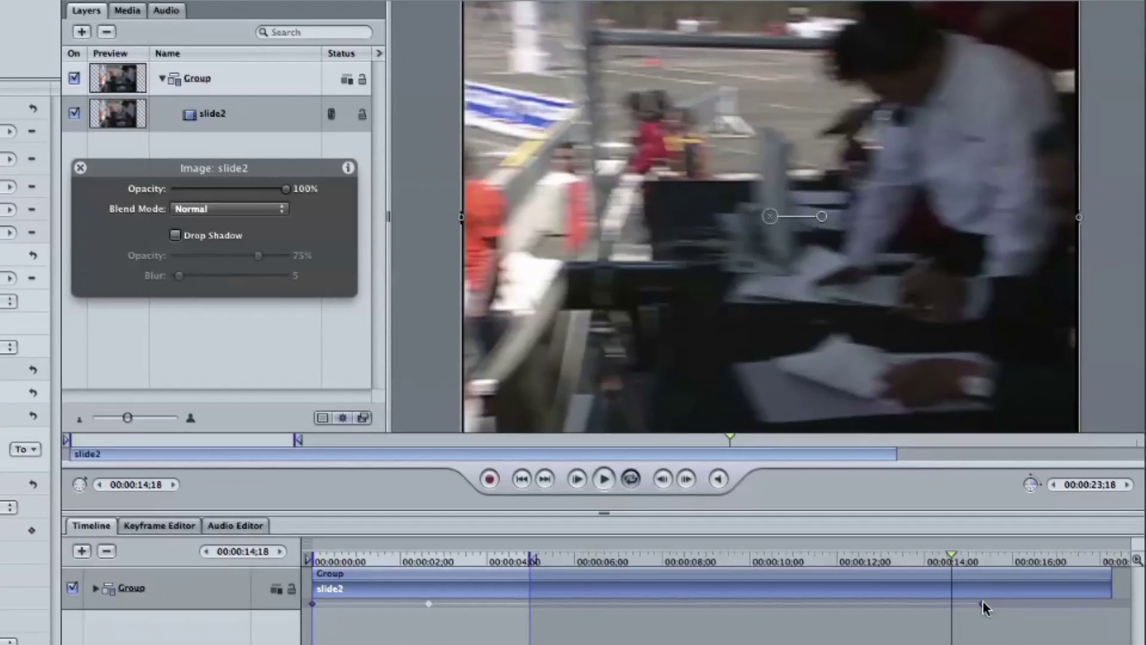
- Add a Retime Value keyframe to slide2 at 00:00:10;03
double_click(982, 602)
left_click(774, 561)
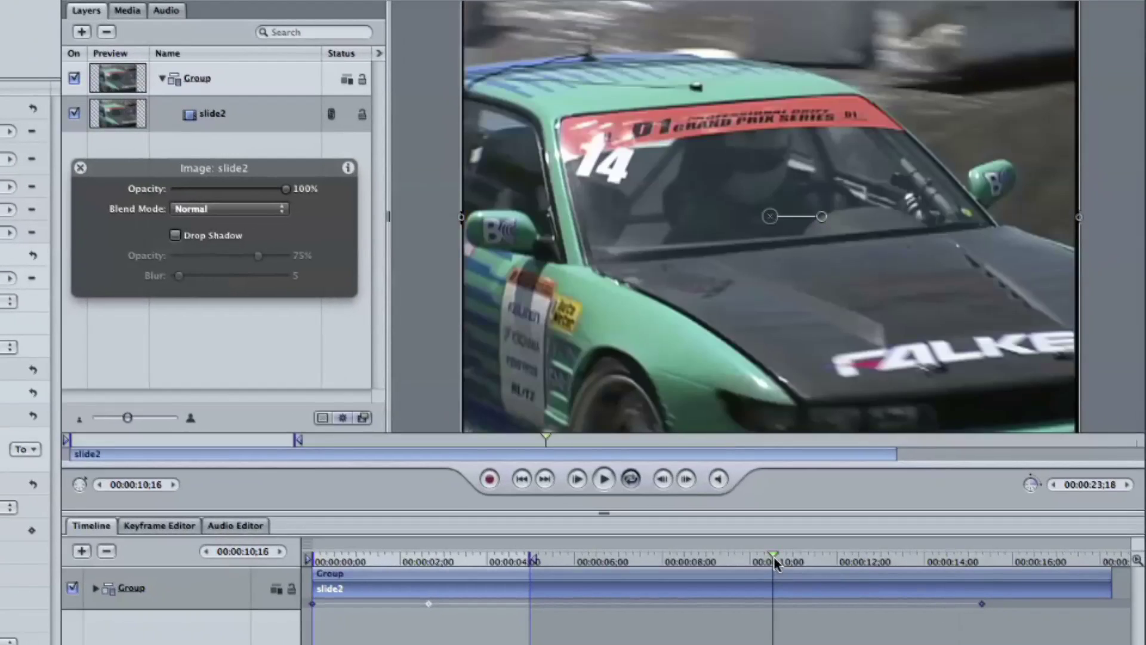
left_click(754, 558)
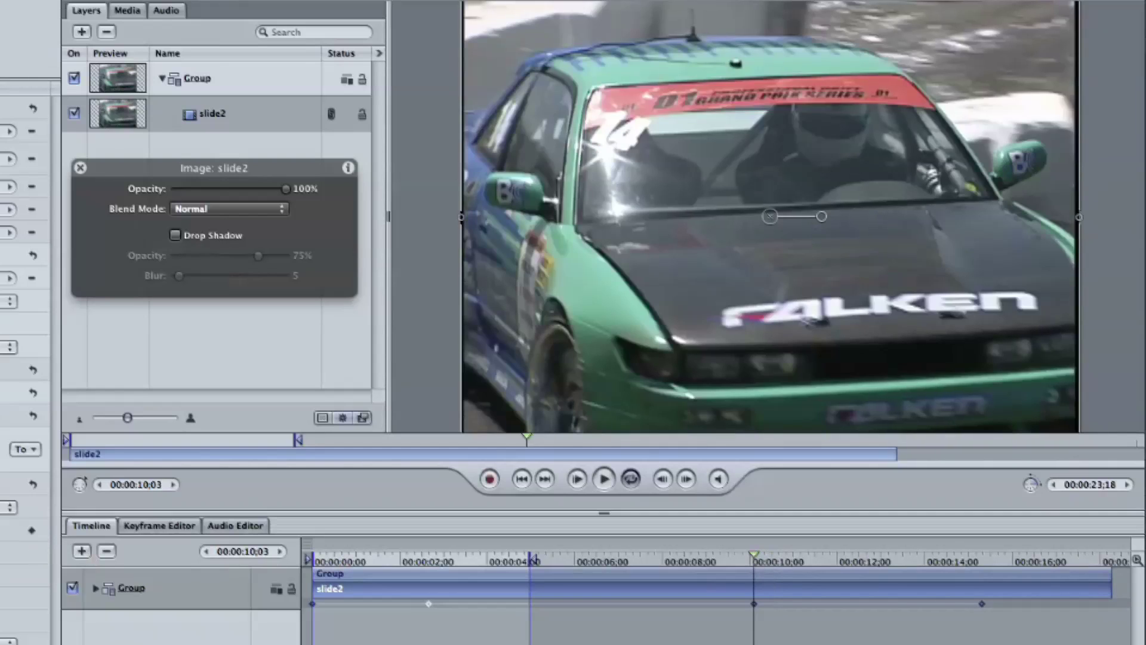
- Delete the last retime keyframe of slide2 and scrub back through the clip
left_click(981, 604)
key("Delete")
left_click_drag(725, 567, 676, 594)
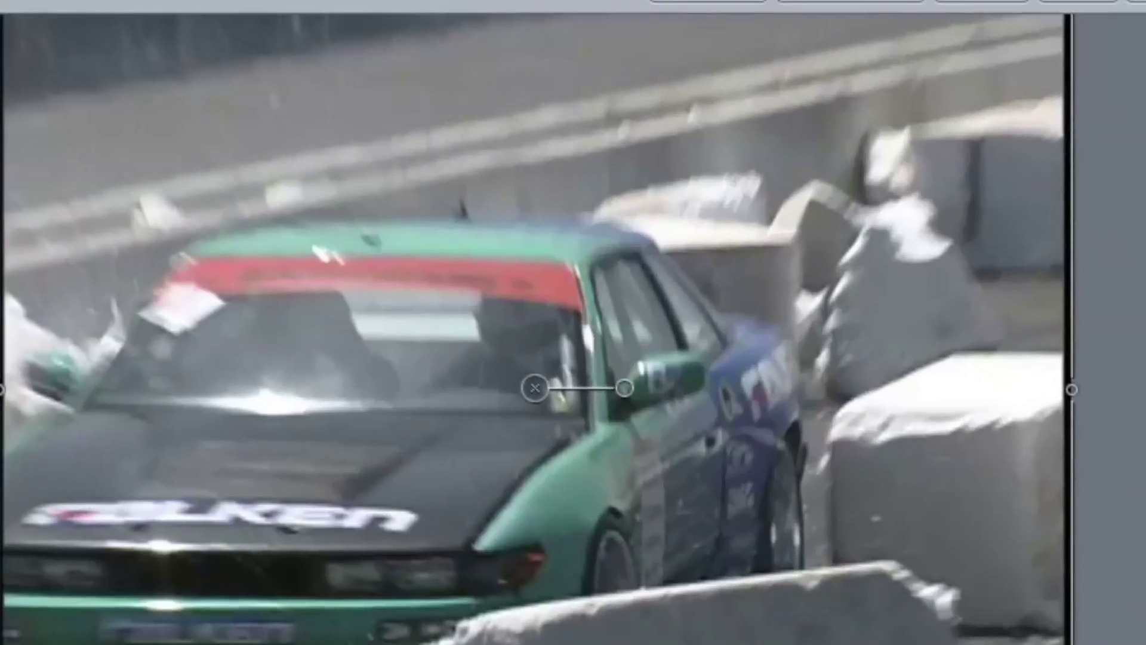
- Look through the Retiming behaviors available for the slide2 clip
left_click(346, 3)
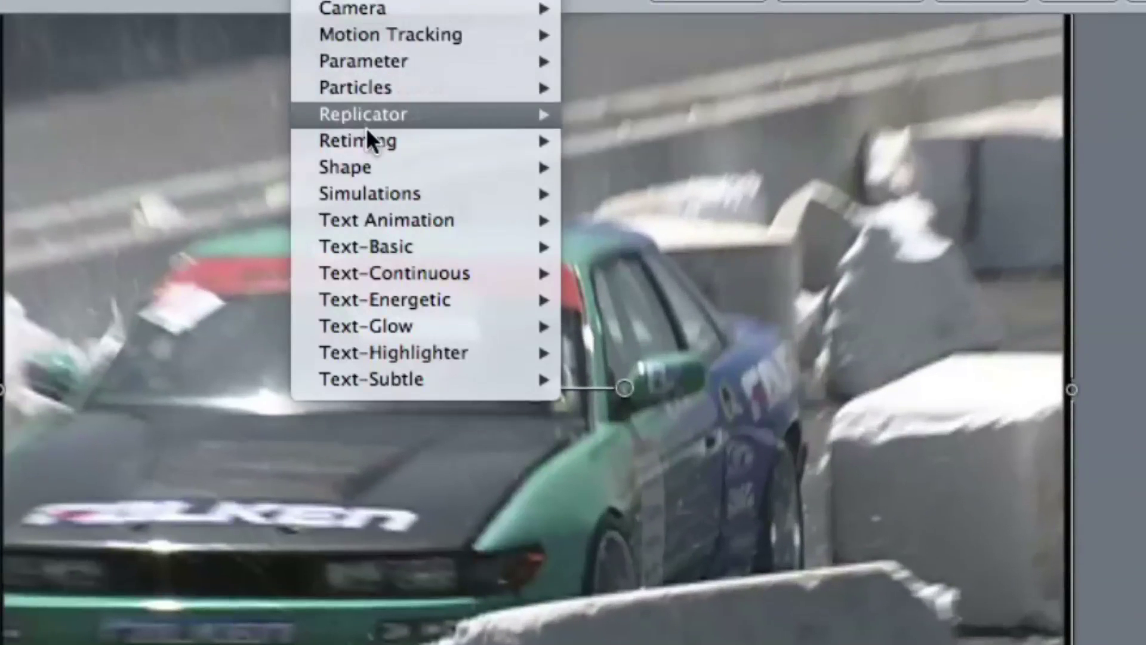
mouse_move(367, 132)
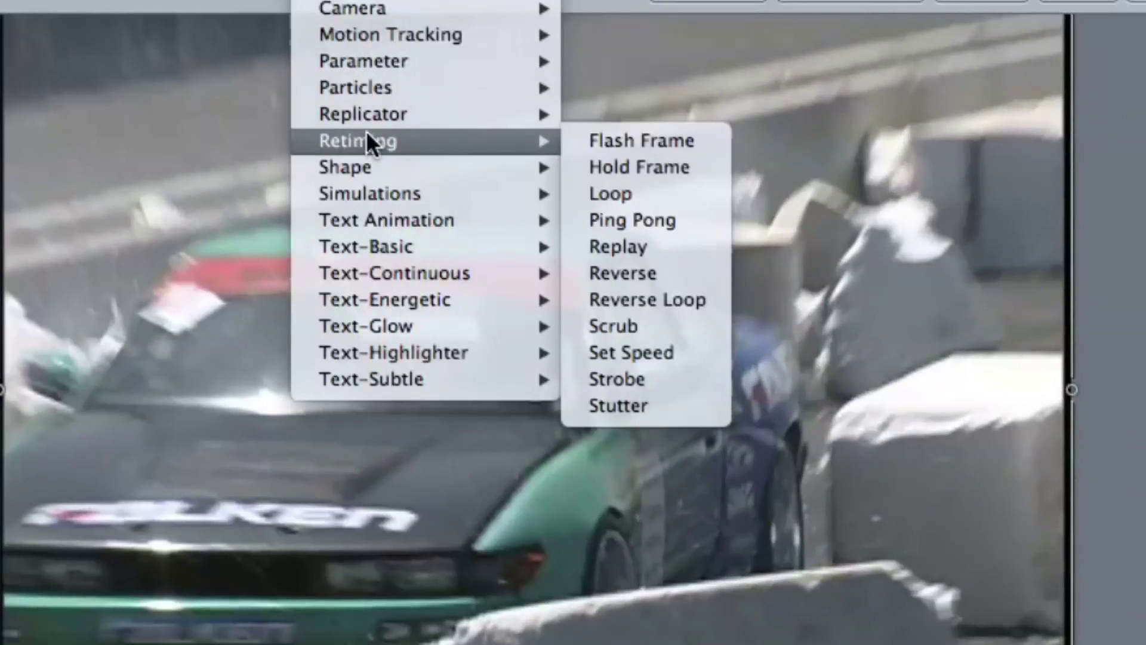
left_click(669, 376)
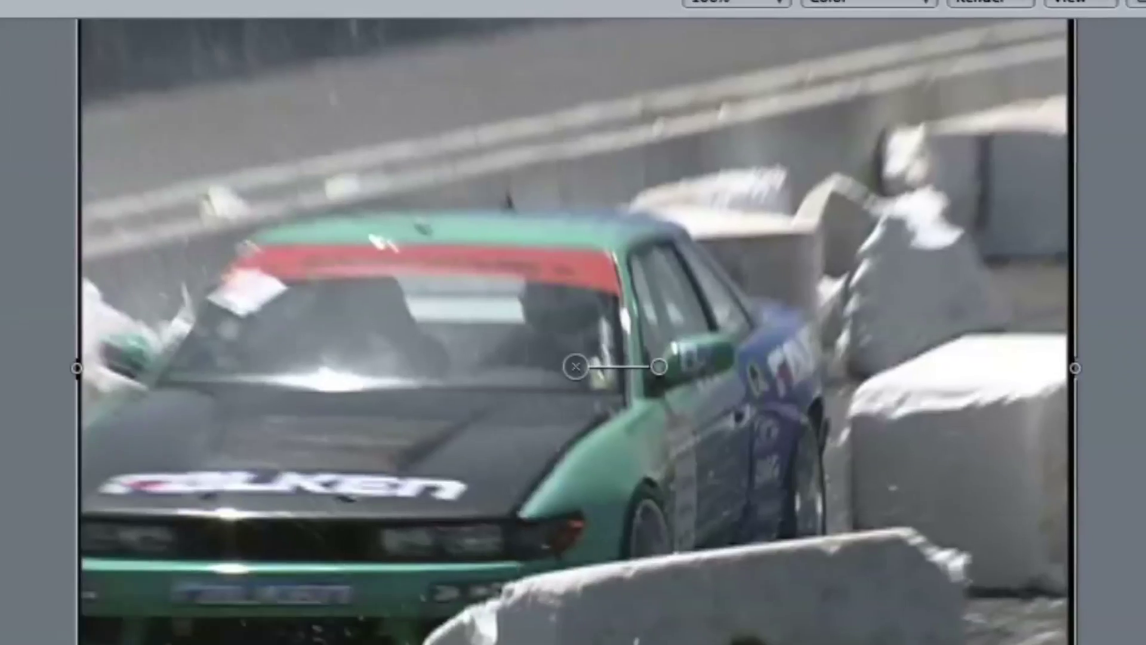